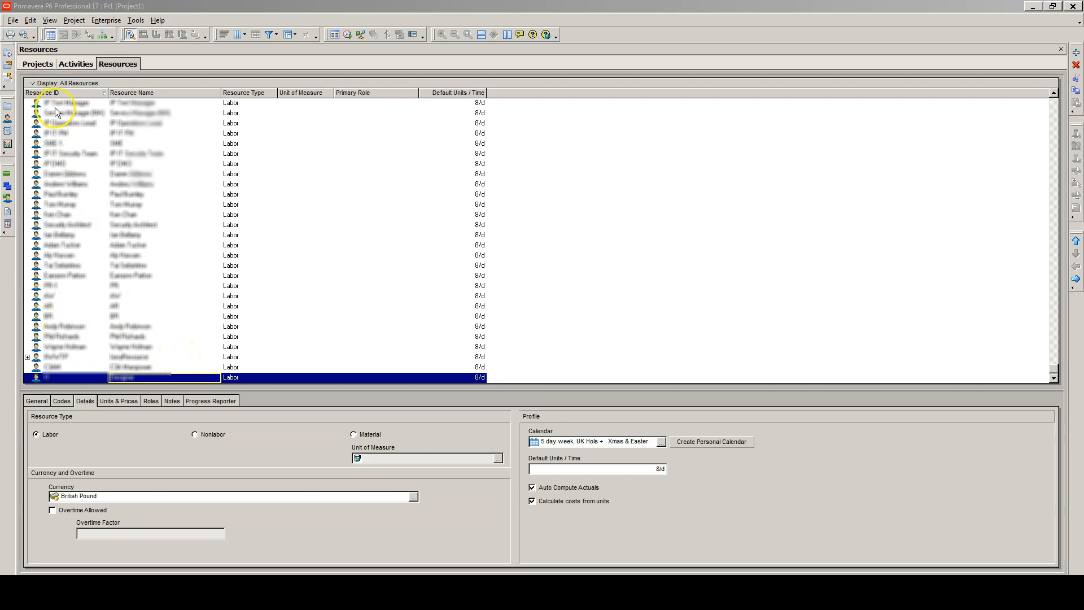
pyautogui.click(33, 85)
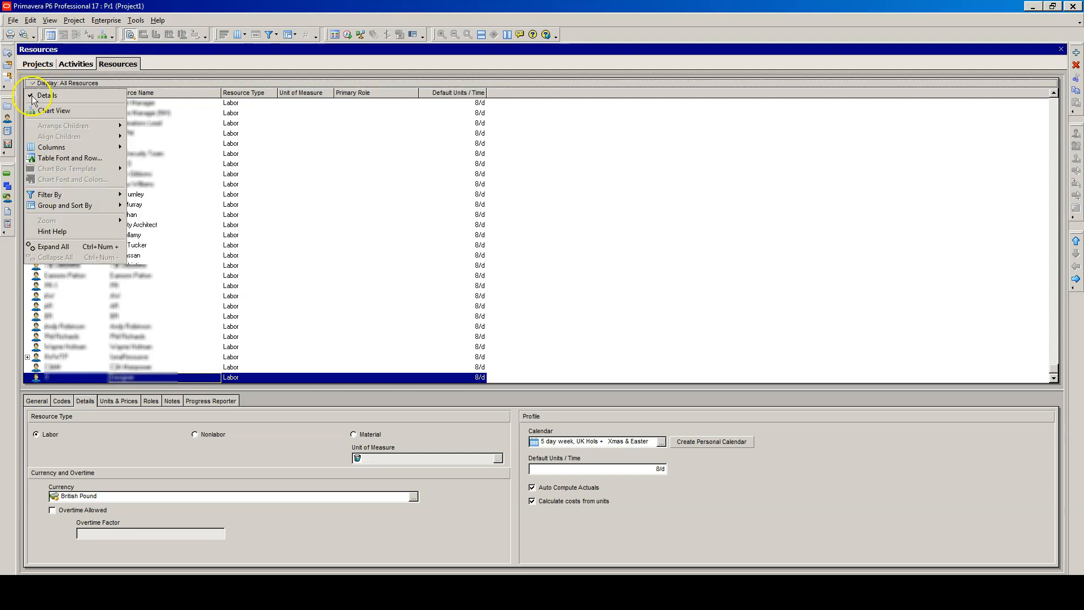
pyautogui.moveTo(48, 194)
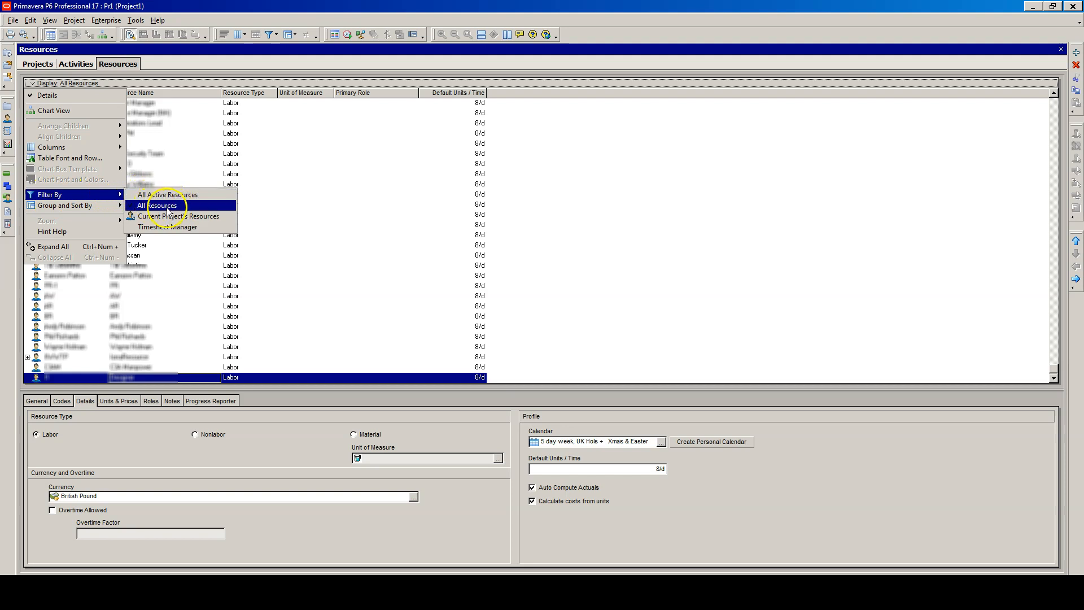
pyautogui.click(516, 398)
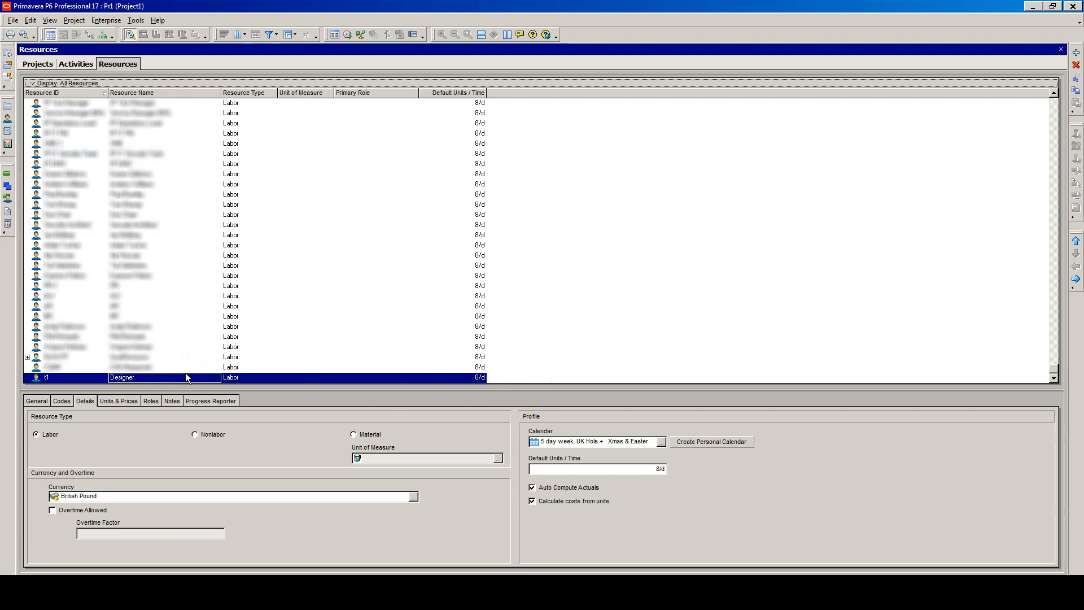
pyautogui.click(316, 389)
# Add a new resource from the Designer entry and outdent it to the top level of the resource hierarchy.
pyautogui.rightClick(117, 378)
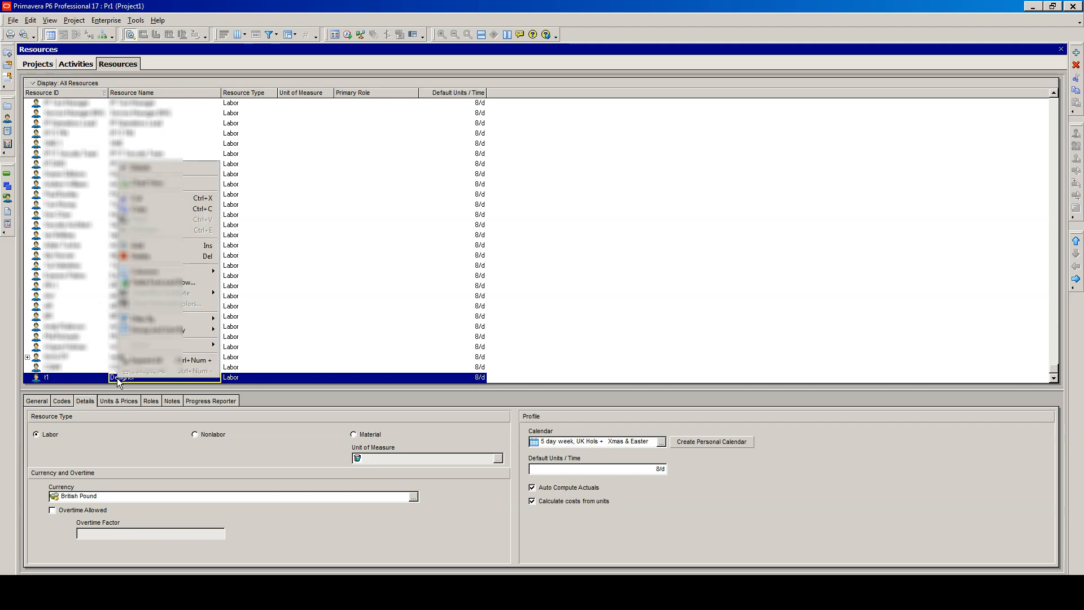
pyautogui.click(141, 245)
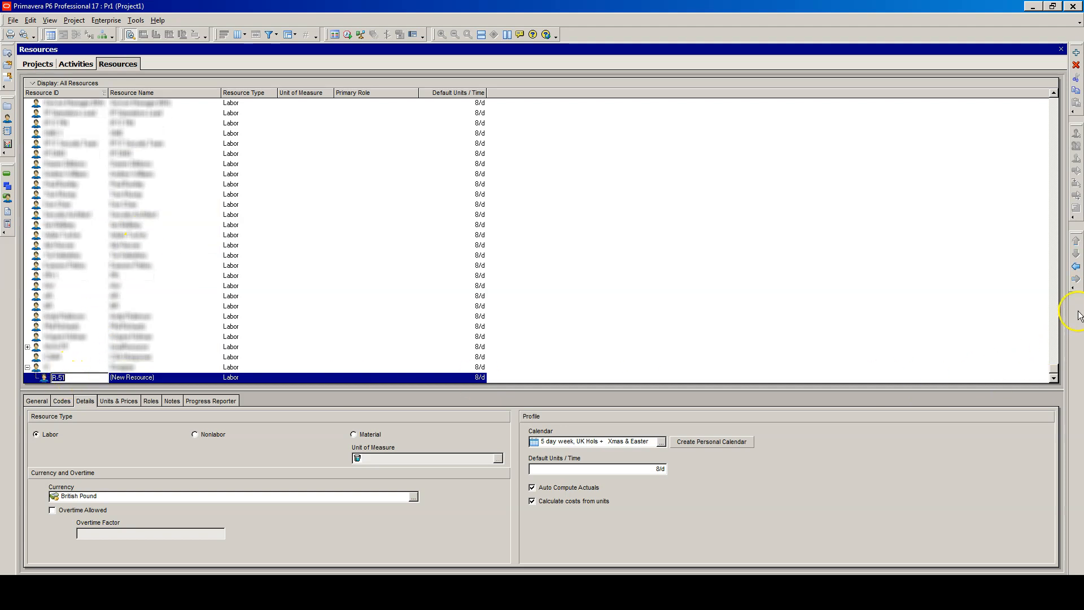
pyautogui.click(1077, 272)
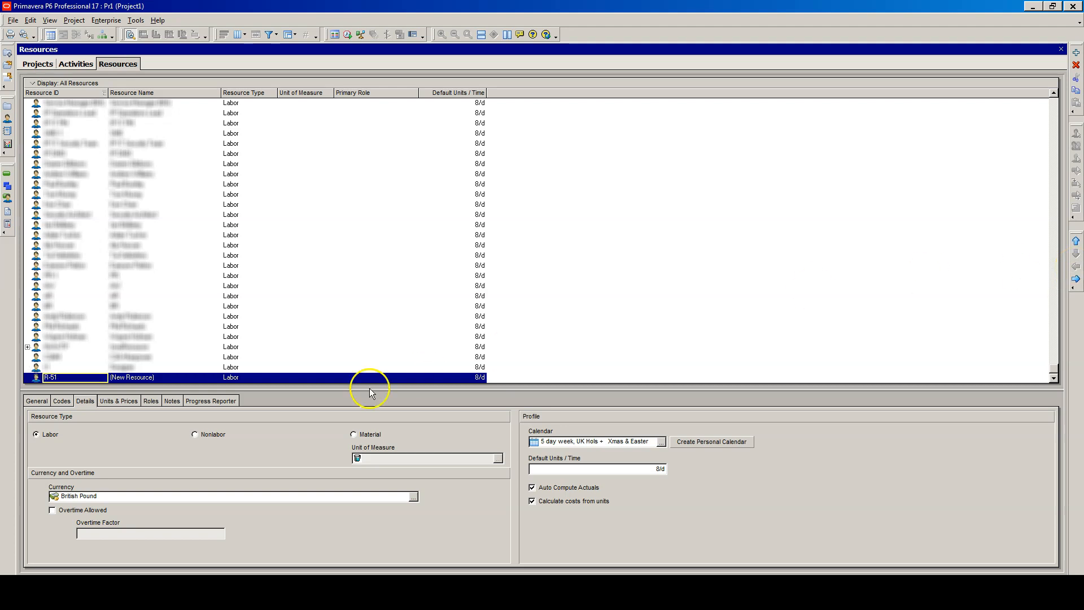
# Give the new top-level resource the ID Scheduler and the name Project Scheduler, keeping its resource type as Labor.
pyautogui.click(57, 377)
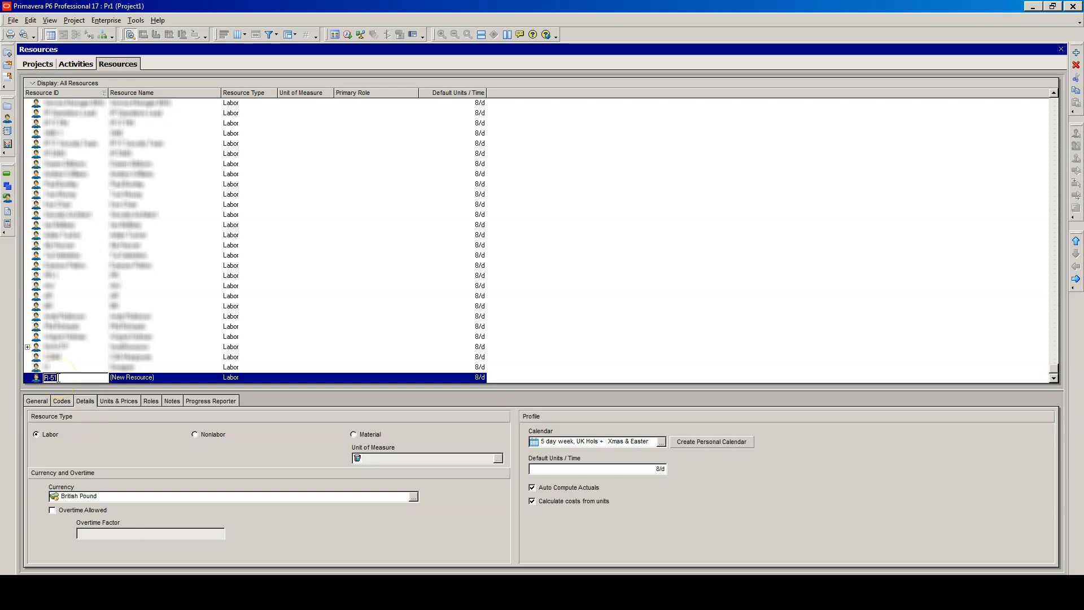
pyautogui.write('Sch')
pyautogui.click(157, 373)
pyautogui.write('eduler')
pyautogui.click(165, 377)
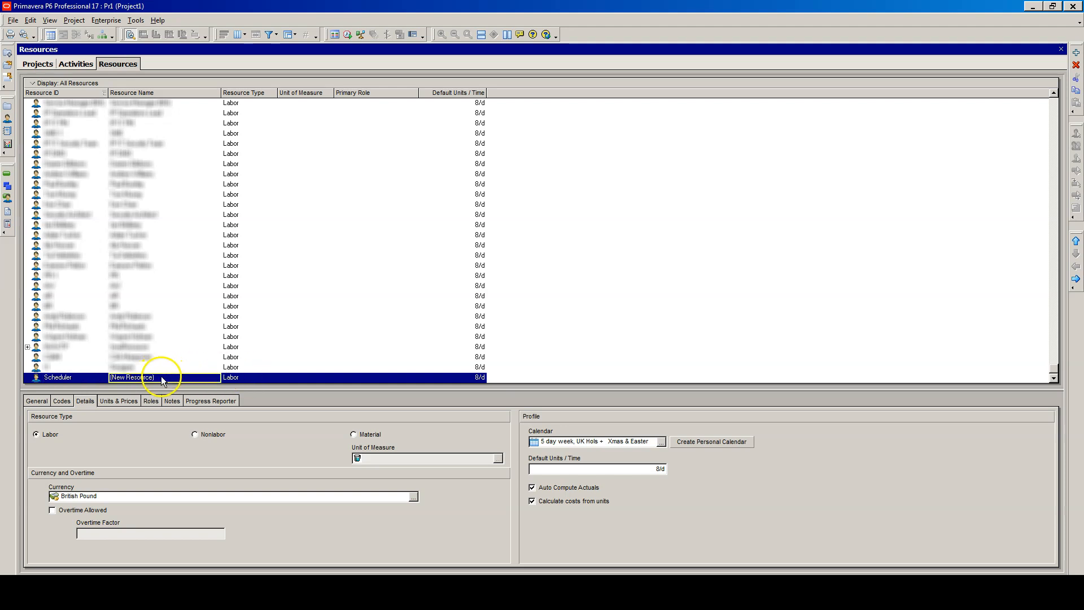
pyautogui.write('Pro')
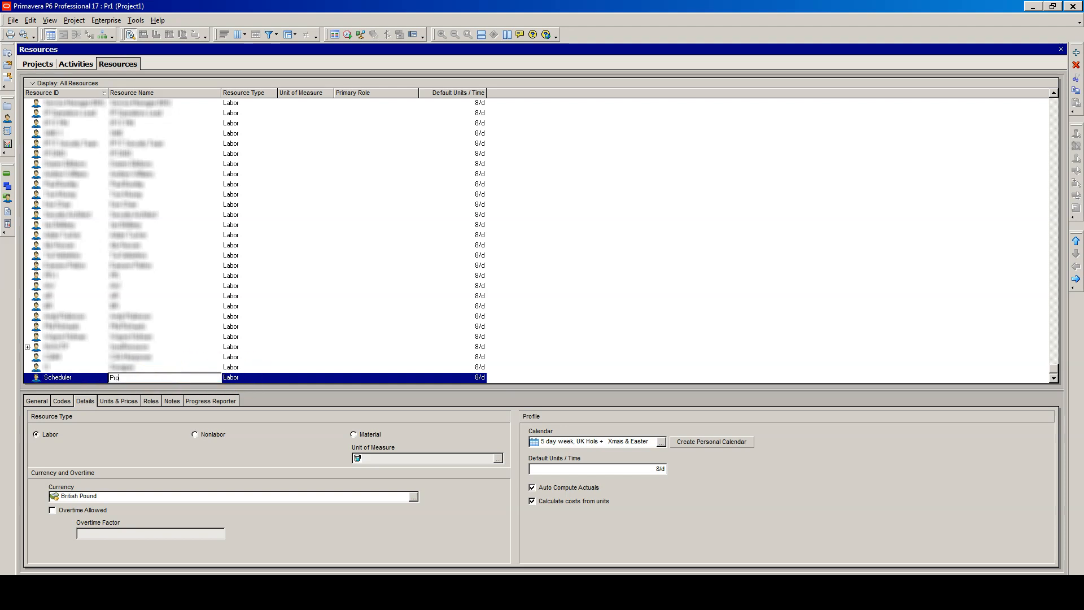
pyautogui.write('ject Scheduler')
pyautogui.click(243, 375)
pyautogui.click(271, 378)
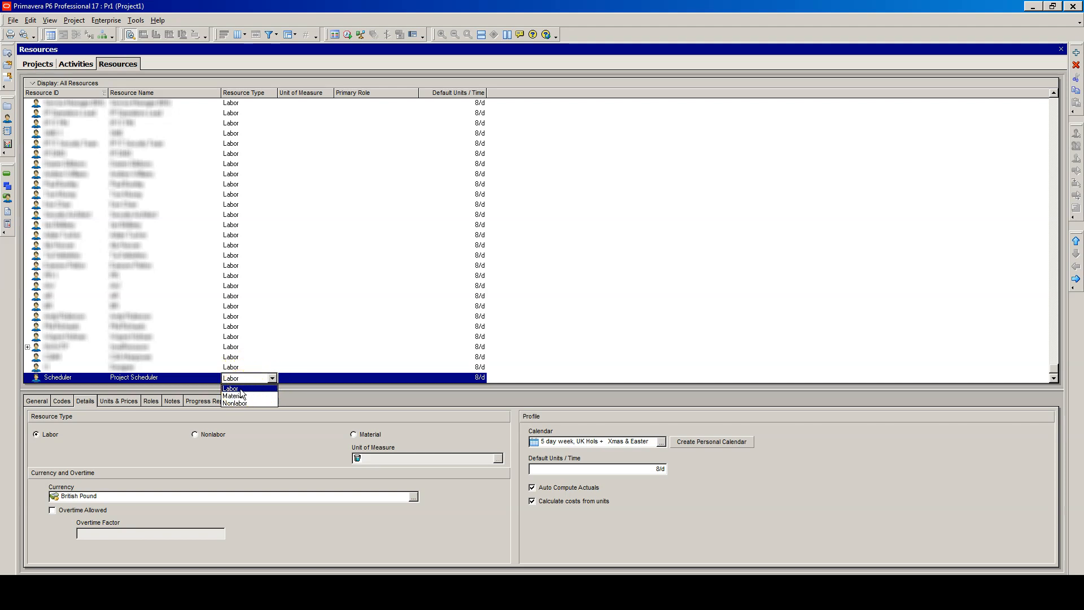
pyautogui.click(75, 379)
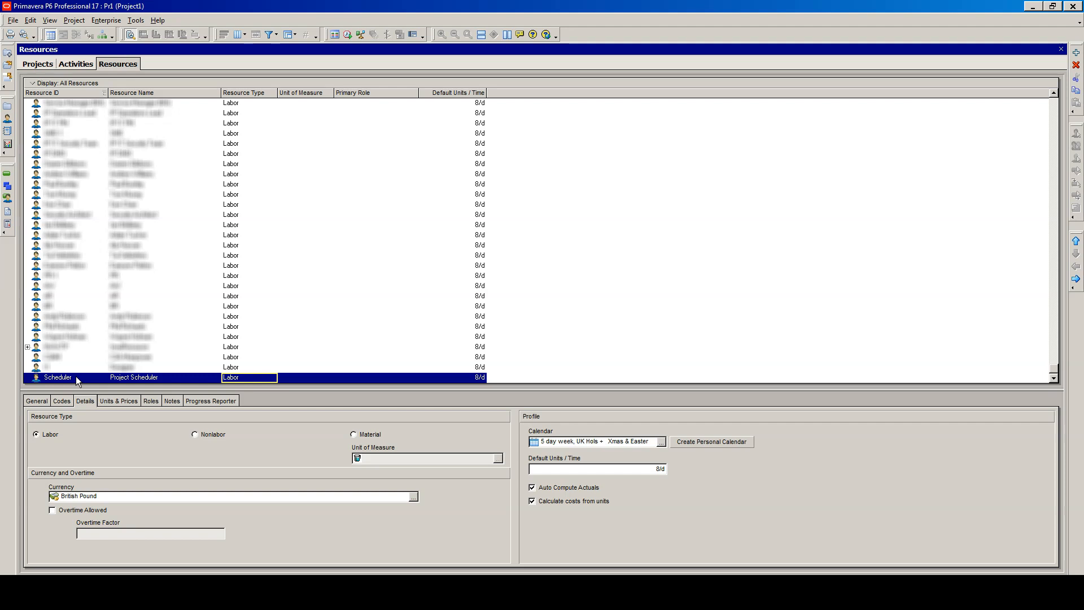
# Create a child resource under Scheduler with the ID SS-1 and the name Senior scheduler.
pyautogui.click(1077, 55)
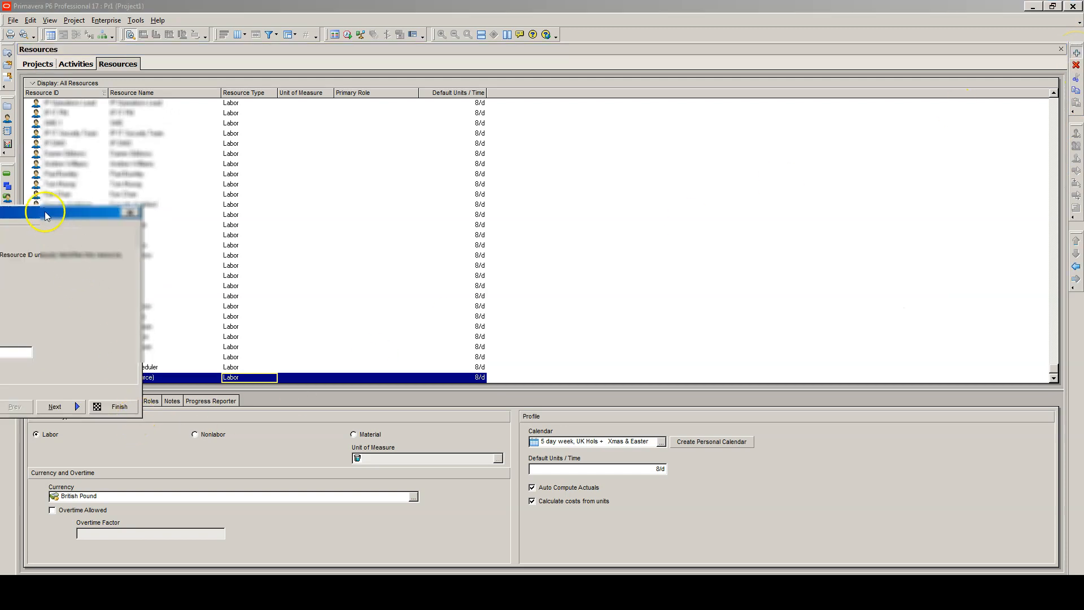
pyautogui.moveTo(43, 213); pyautogui.dragTo(685, 222)
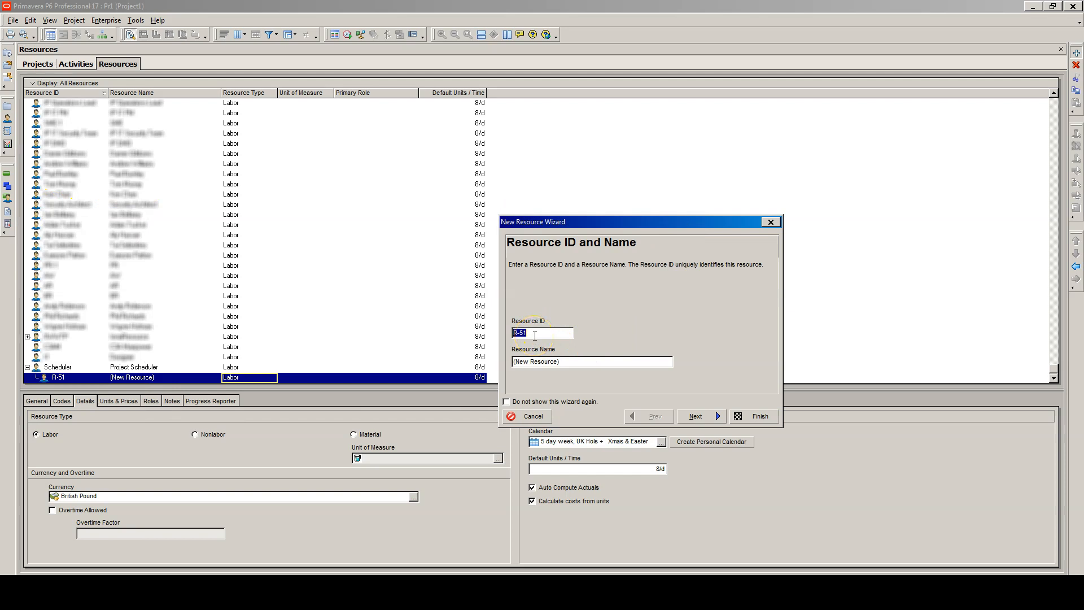
pyautogui.write('SS')
pyautogui.moveTo(577, 366); pyautogui.dragTo(471, 364)
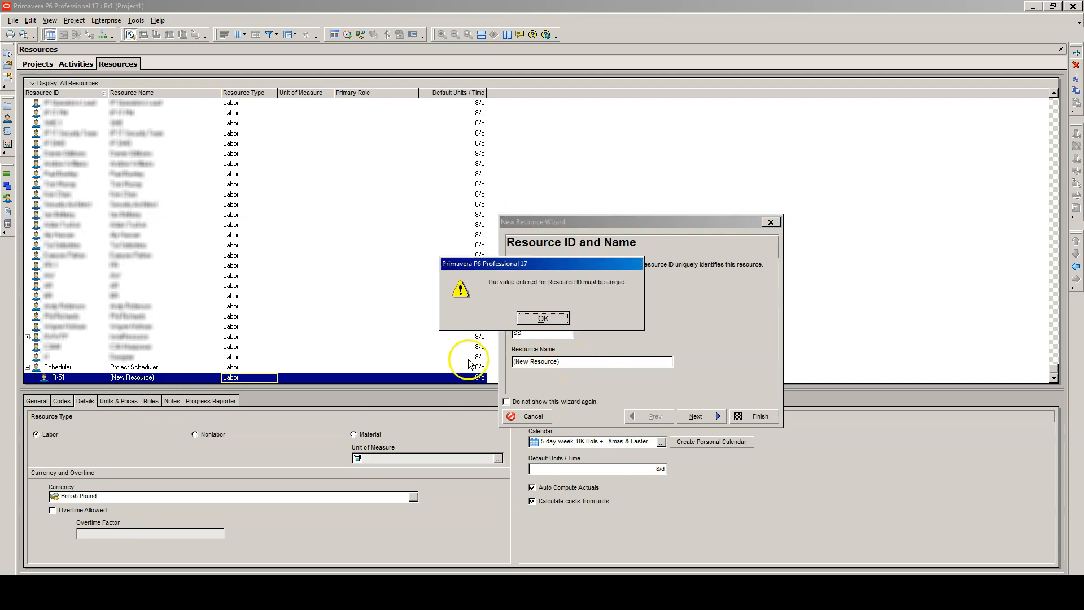
pyautogui.click(567, 325)
pyautogui.write('-1')
pyautogui.click(567, 365)
pyautogui.moveTo(567, 365); pyautogui.dragTo(497, 362)
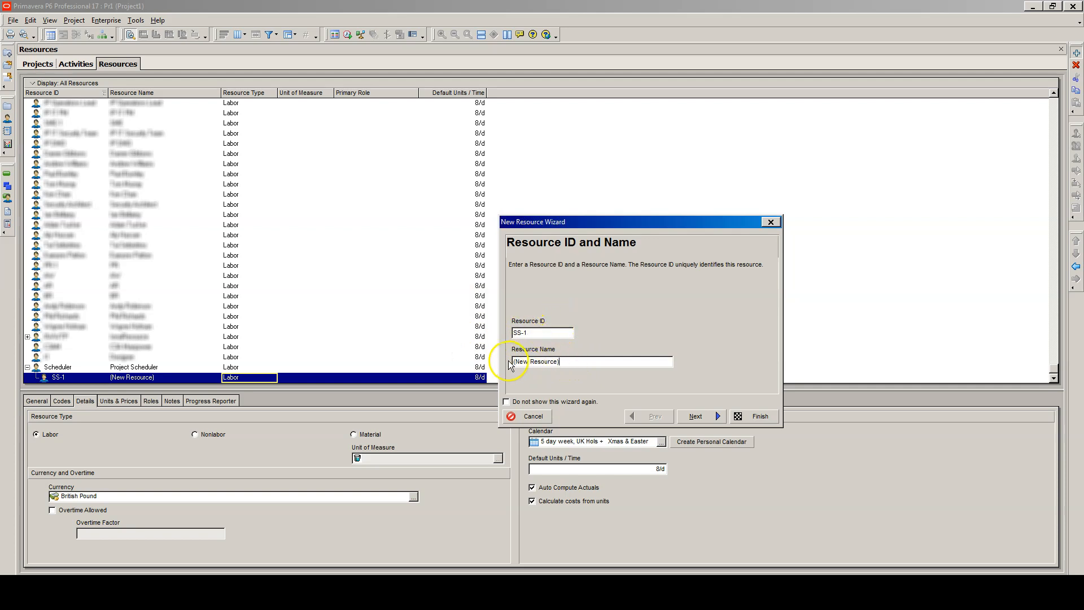
pyautogui.write('Senior scheduler')
pyautogui.click(756, 418)
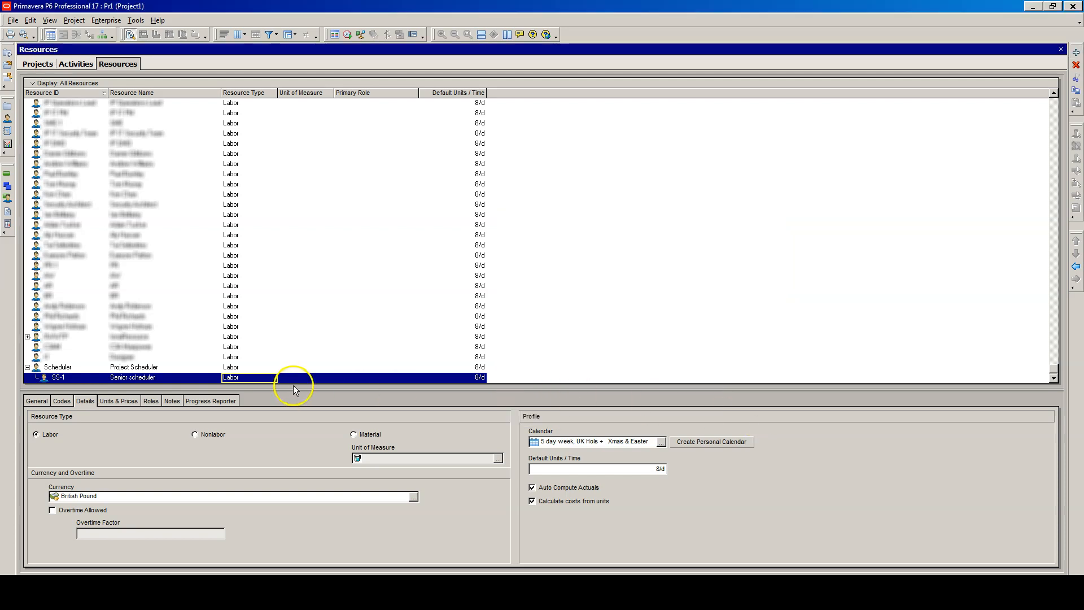
# Create a resource with ID JS and name Junior scheduler, and outdent it to the same level as SS-1.
pyautogui.click(1077, 53)
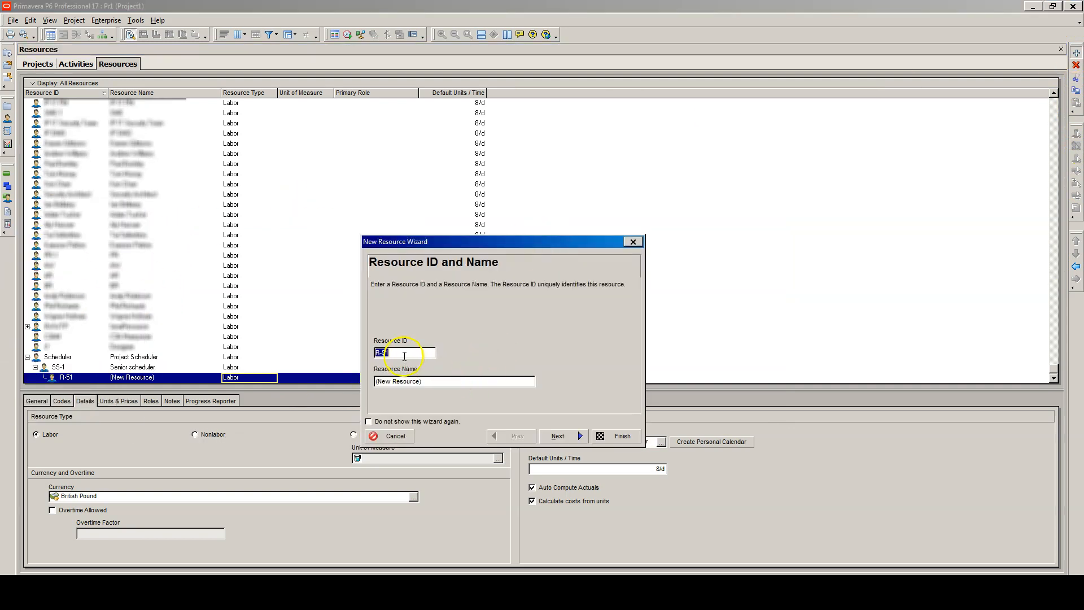
pyautogui.write('JS')
pyautogui.click(427, 384)
pyautogui.moveTo(427, 383); pyautogui.dragTo(349, 379)
pyautogui.write('Junior scheduler')
pyautogui.click(621, 437)
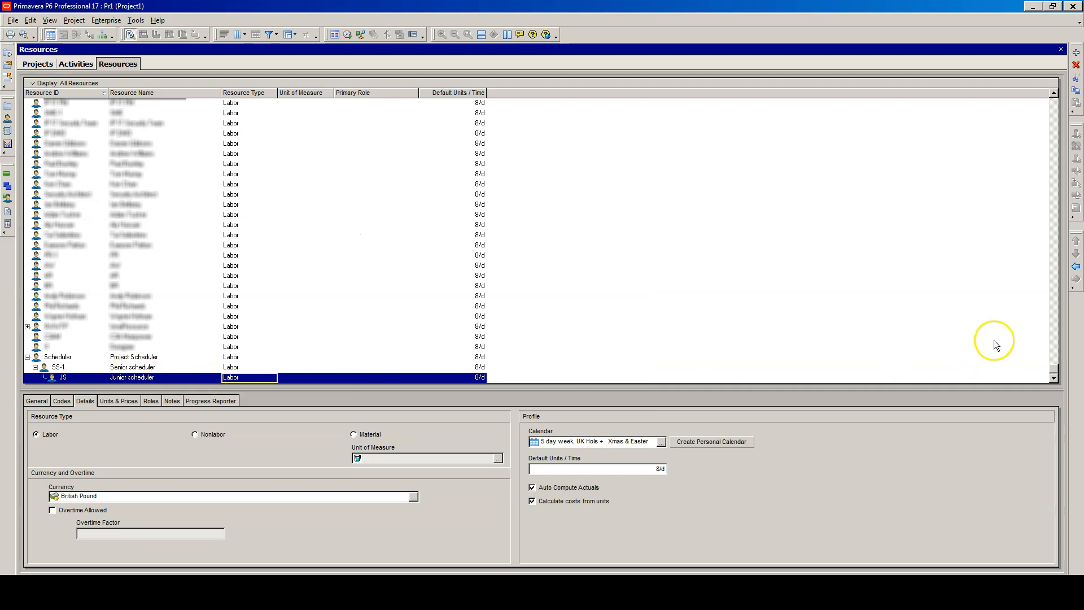
pyautogui.click(1076, 267)
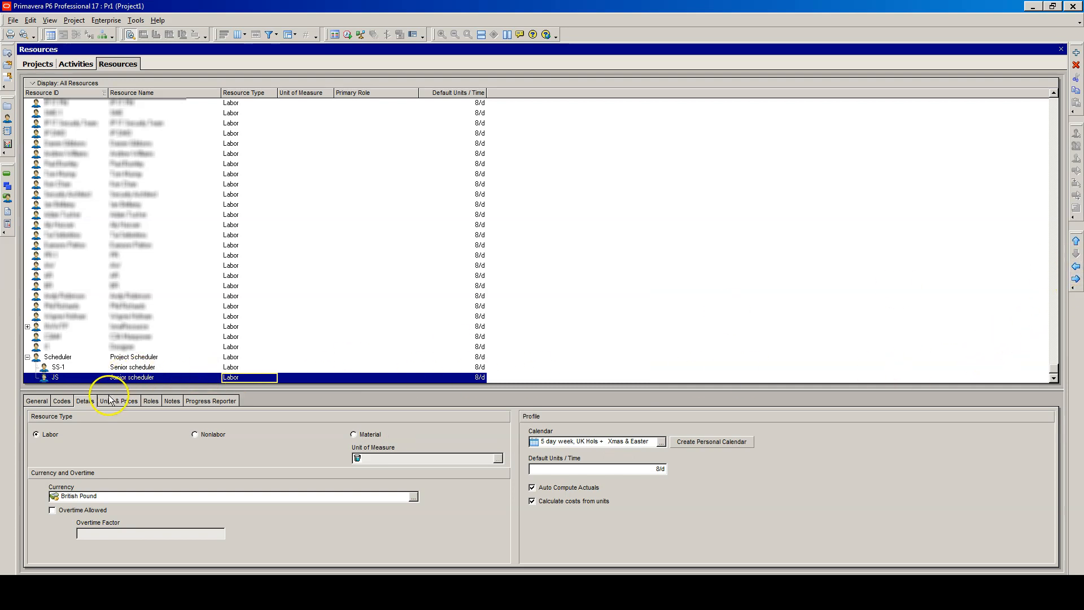
# Set the Senior scheduler's price per unit to $30.00/h in its units and prices.
pyautogui.click(144, 368)
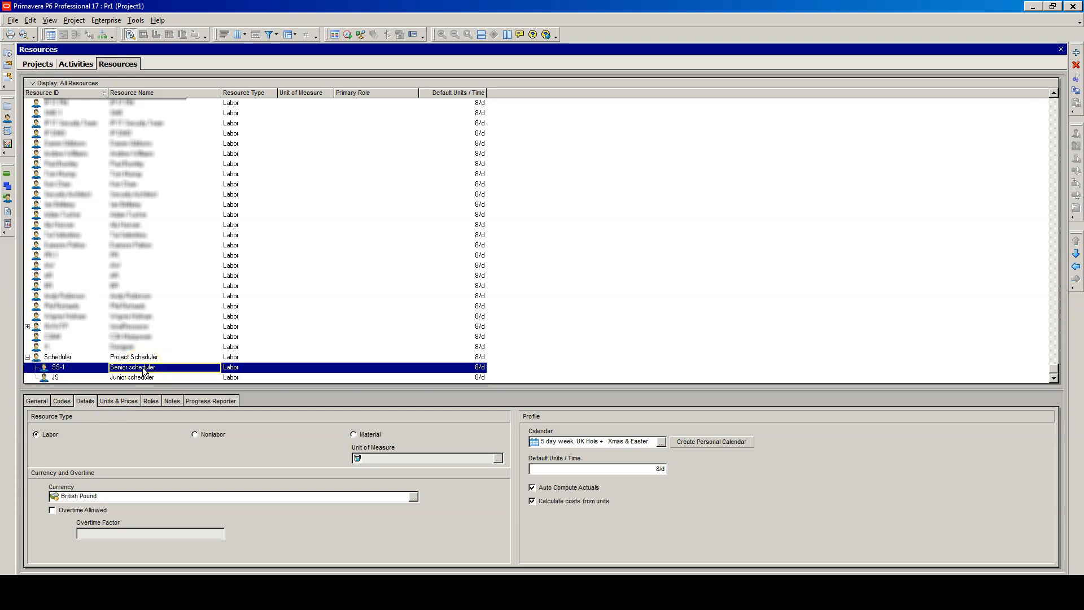
pyautogui.click(85, 402)
pyautogui.click(119, 402)
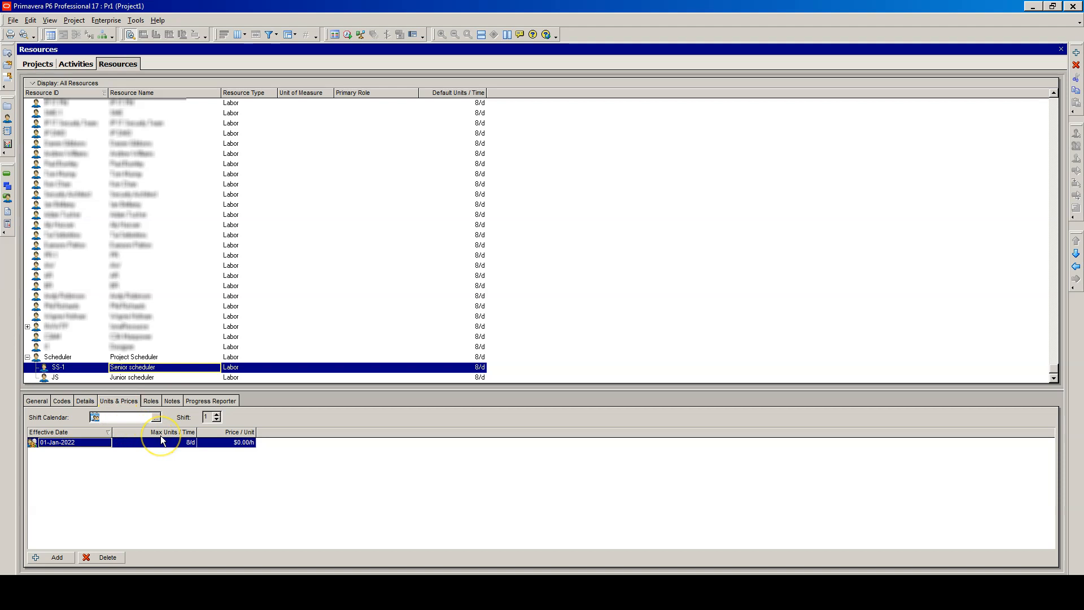
pyautogui.click(192, 441)
pyautogui.click(243, 444)
pyautogui.click(236, 444)
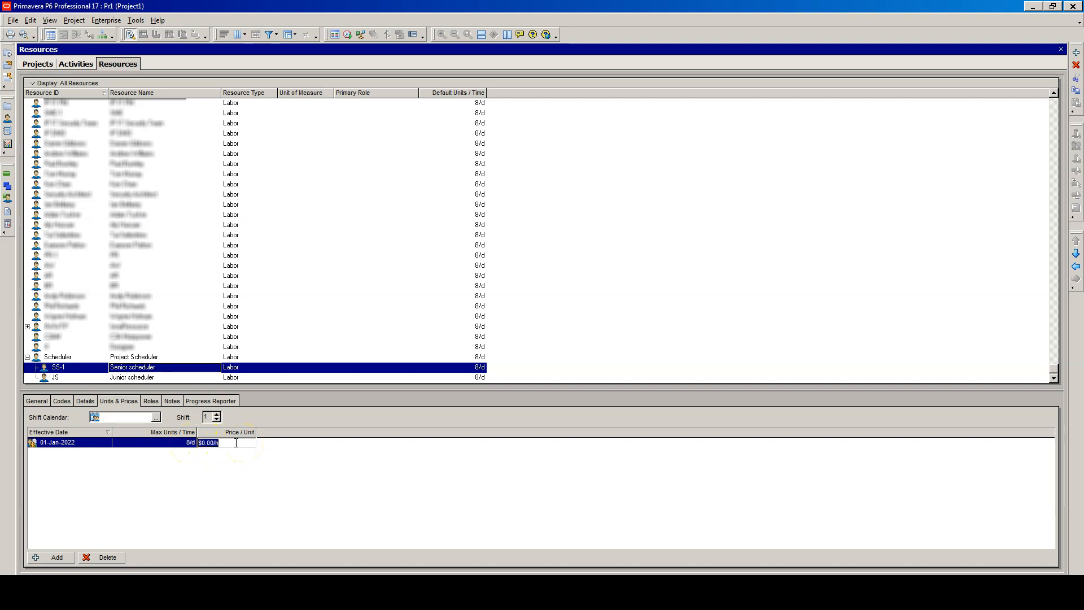
pyautogui.write('30')
pyautogui.press('Return')
# Set the Junior scheduler's price per unit to $20.00/h and show the resource's details.
pyautogui.click(120, 379)
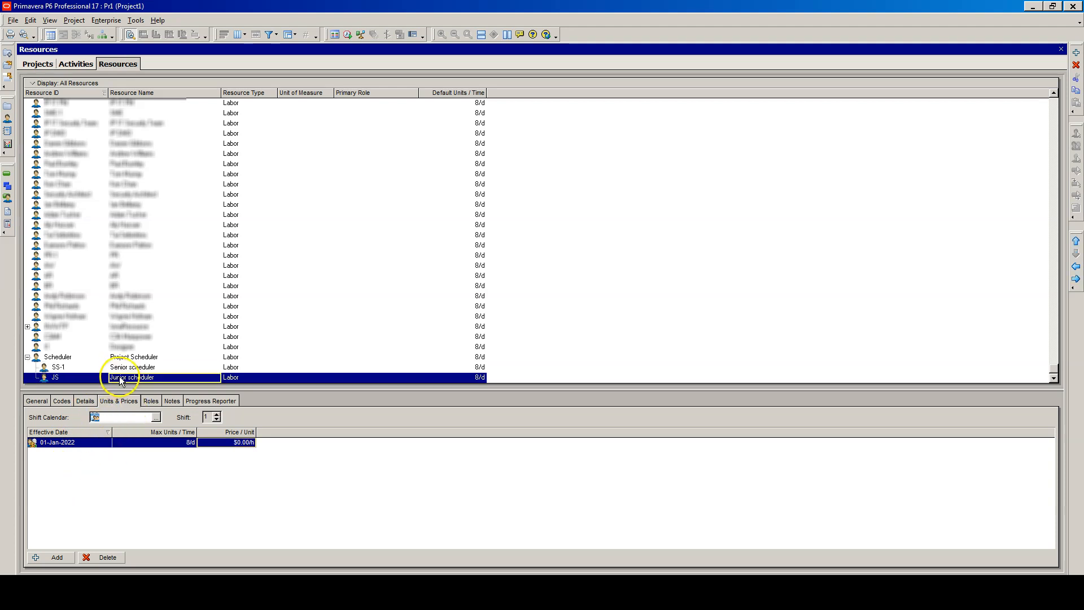
pyautogui.click(244, 447)
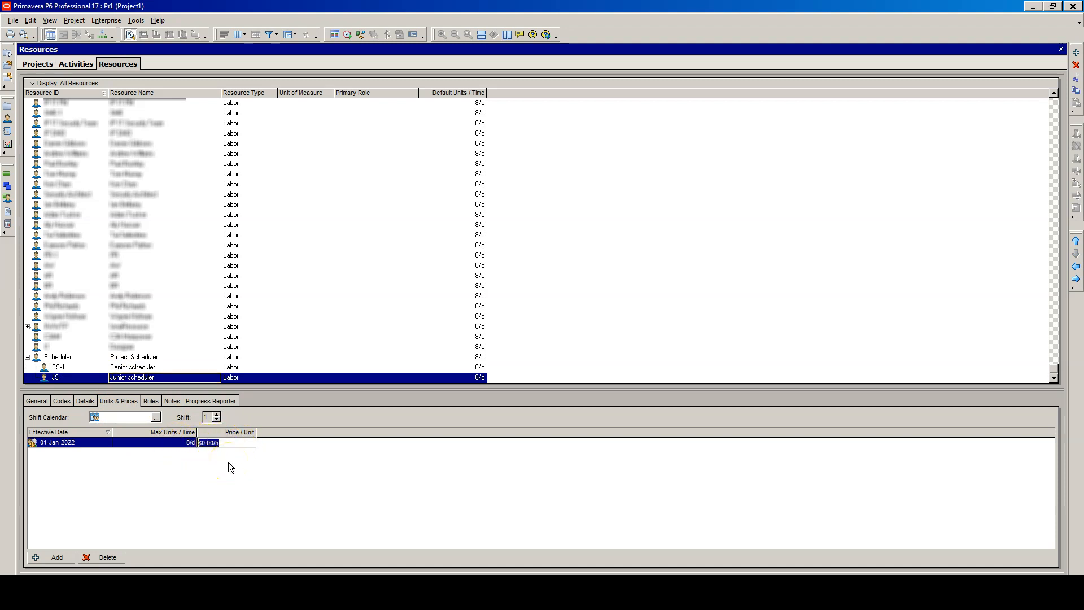
pyautogui.write('20')
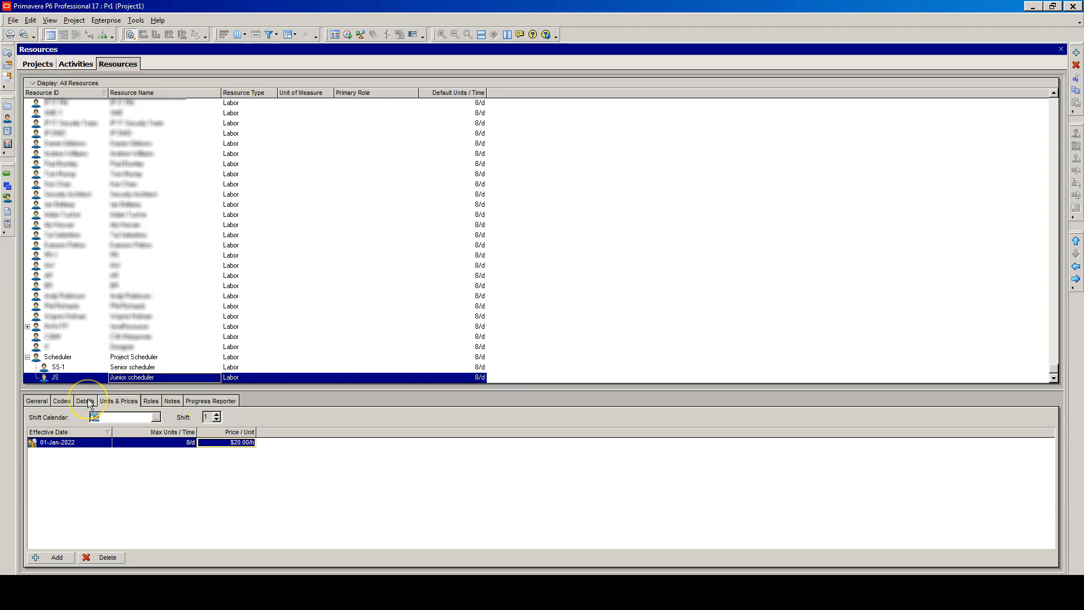
pyautogui.click(85, 401)
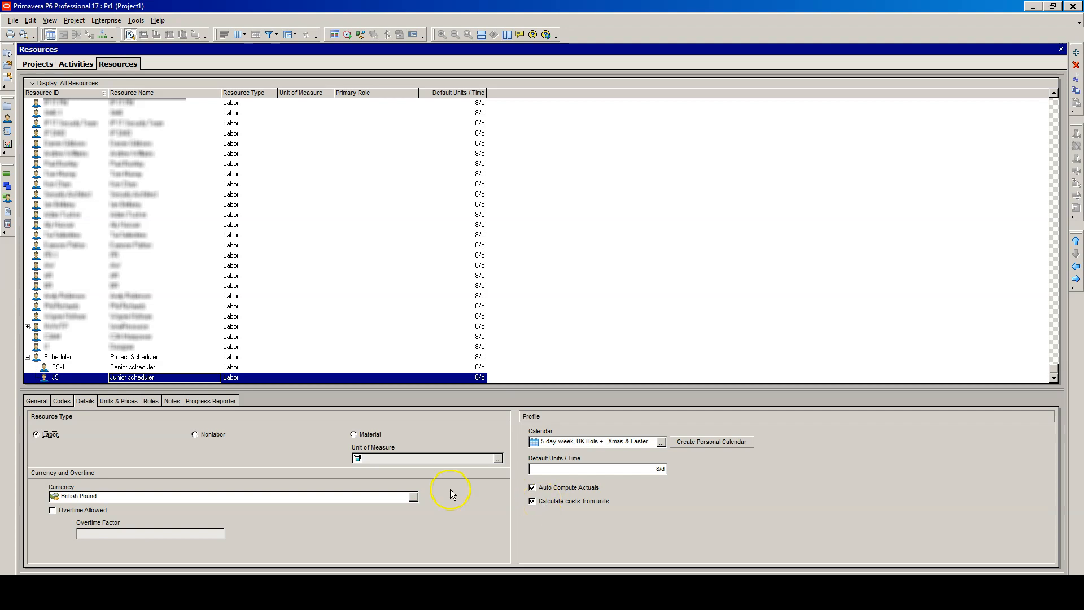
# In the project's activities, assign the SS-1 Senior scheduler resource to the Basic design activity A1010.
pyautogui.click(135, 368)
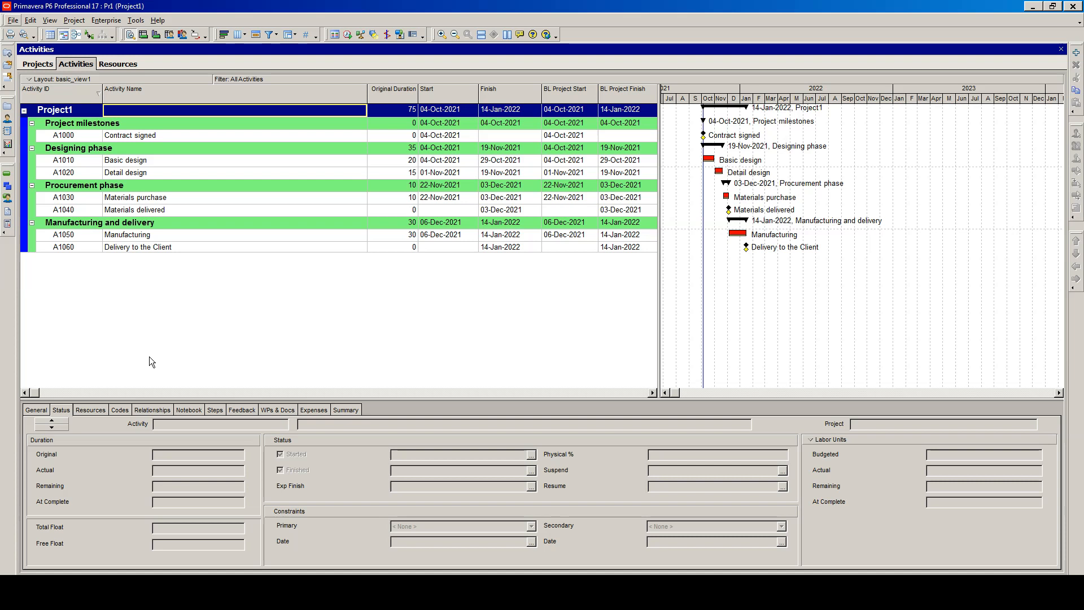
pyautogui.click(160, 164)
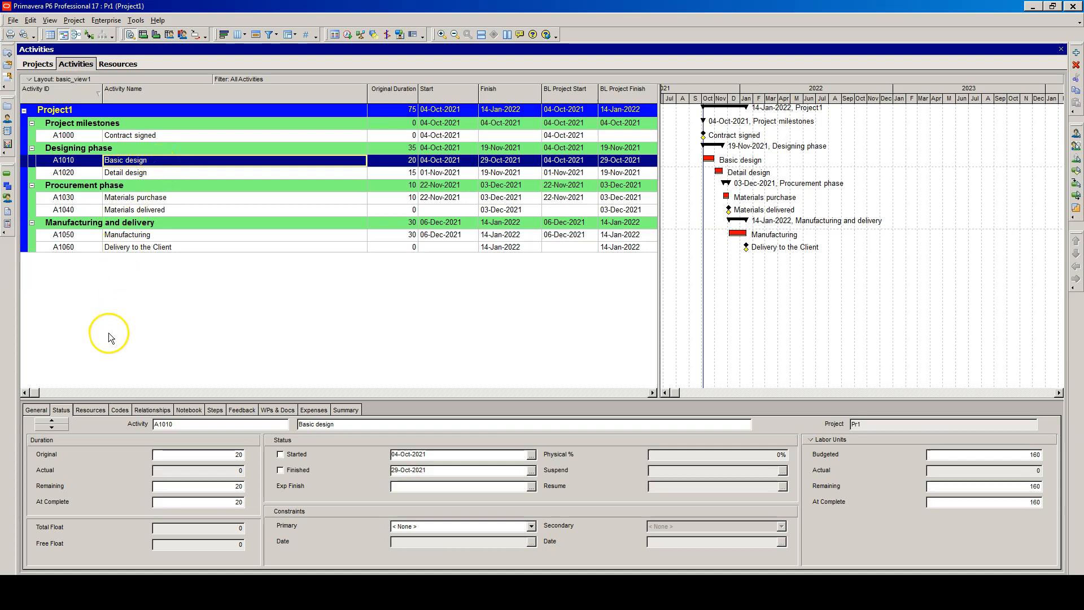
pyautogui.click(90, 410)
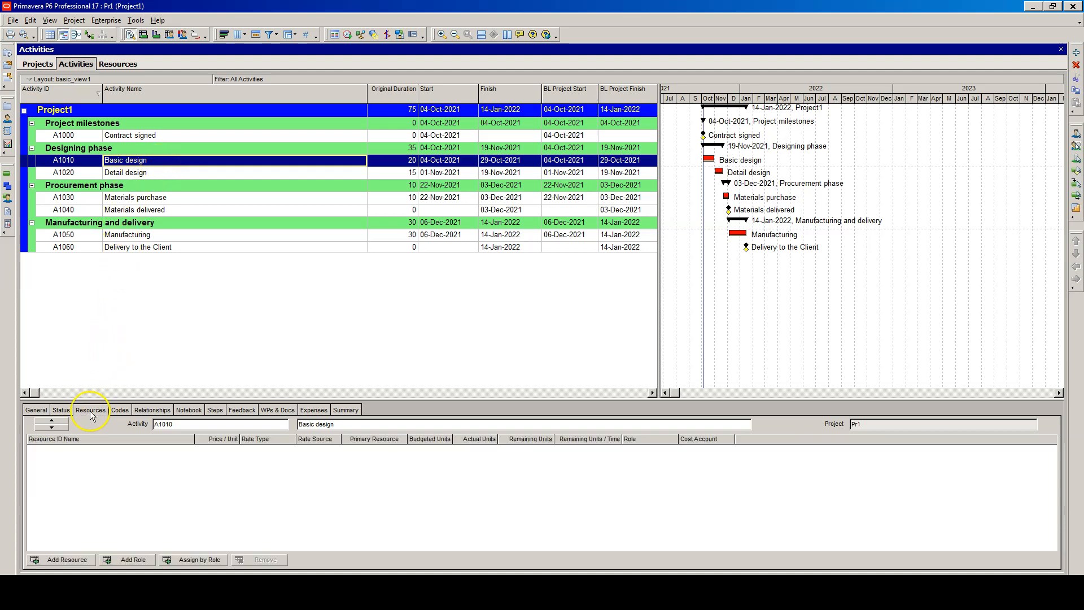
pyautogui.click(66, 560)
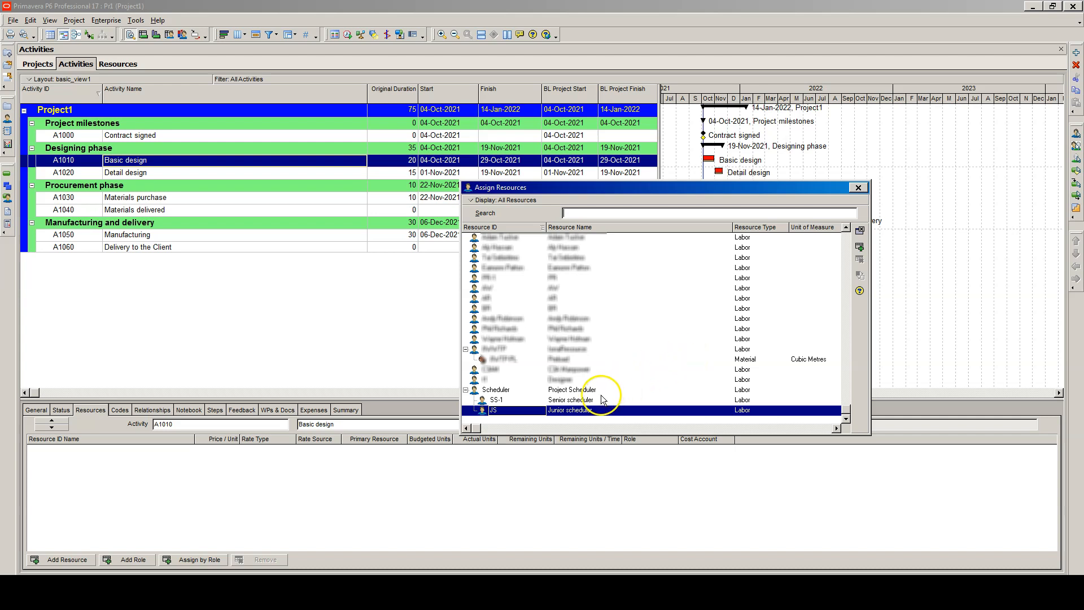
pyautogui.click(570, 402)
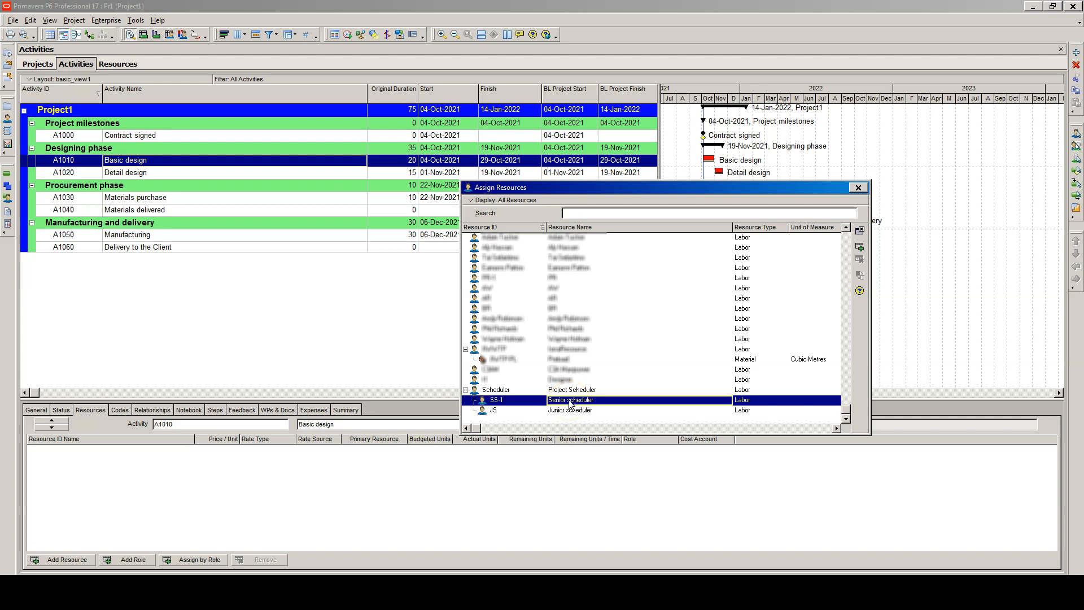
pyautogui.click(860, 251)
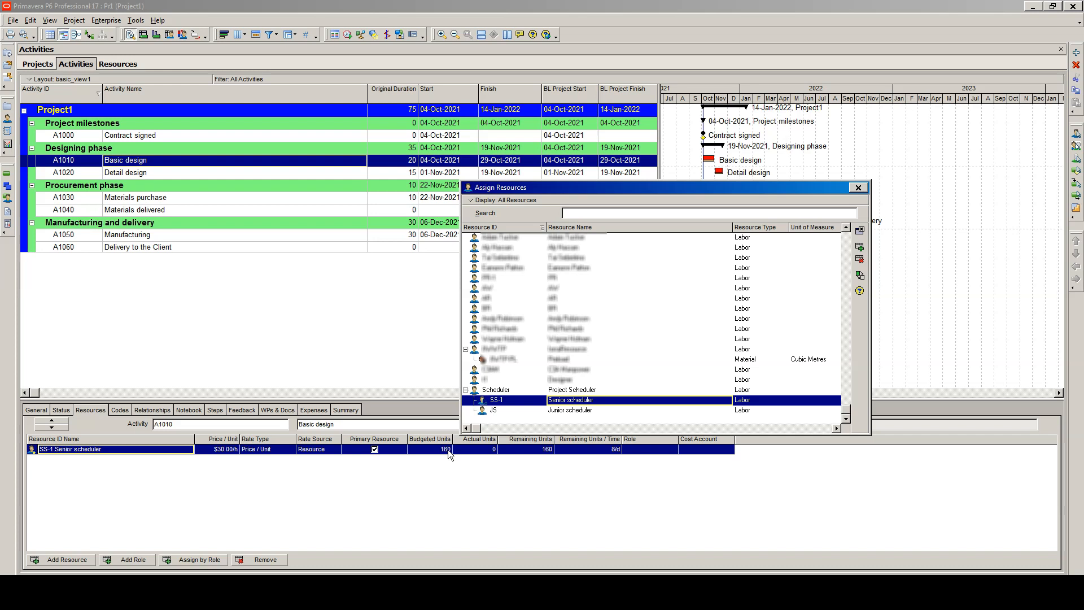
# Assign the JS Junior scheduler to Basic design as well, and review the activity's budgeted labor units.
pyautogui.click(409, 163)
pyautogui.click(577, 411)
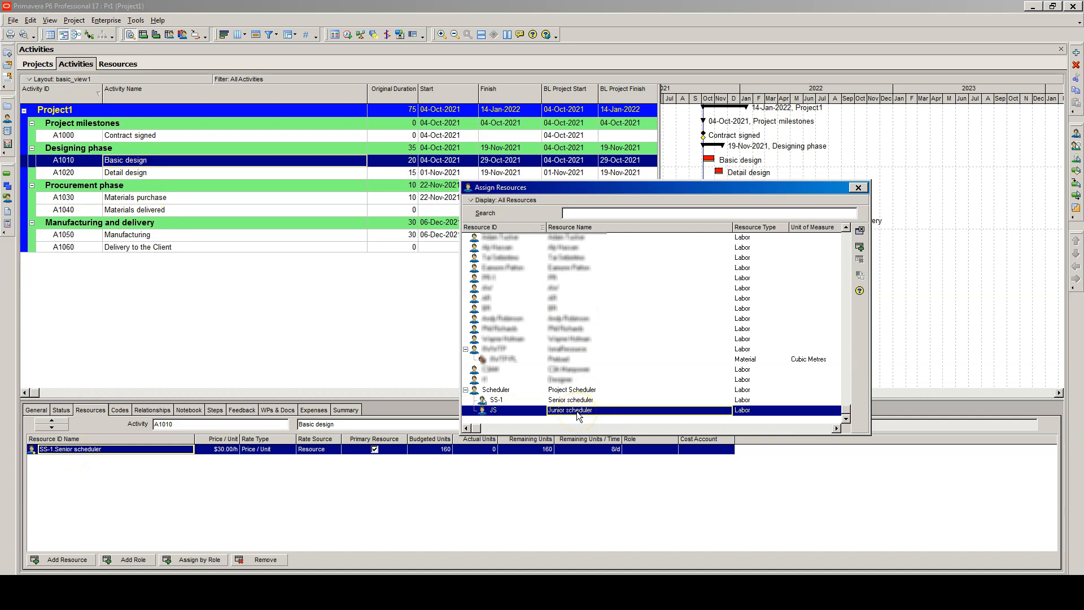
pyautogui.click(860, 248)
pyautogui.click(858, 188)
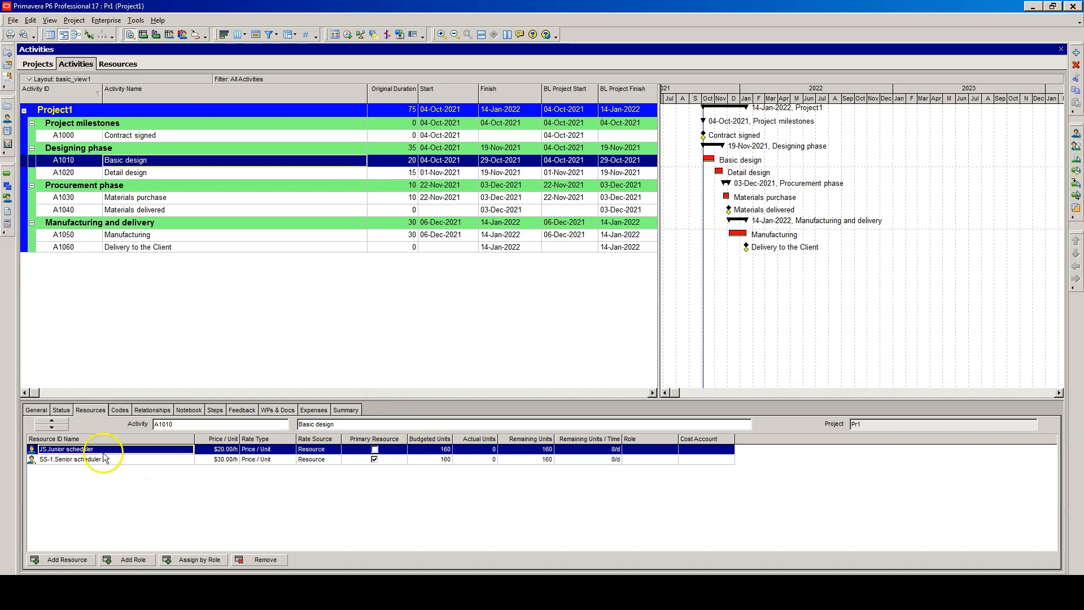
pyautogui.click(60, 411)
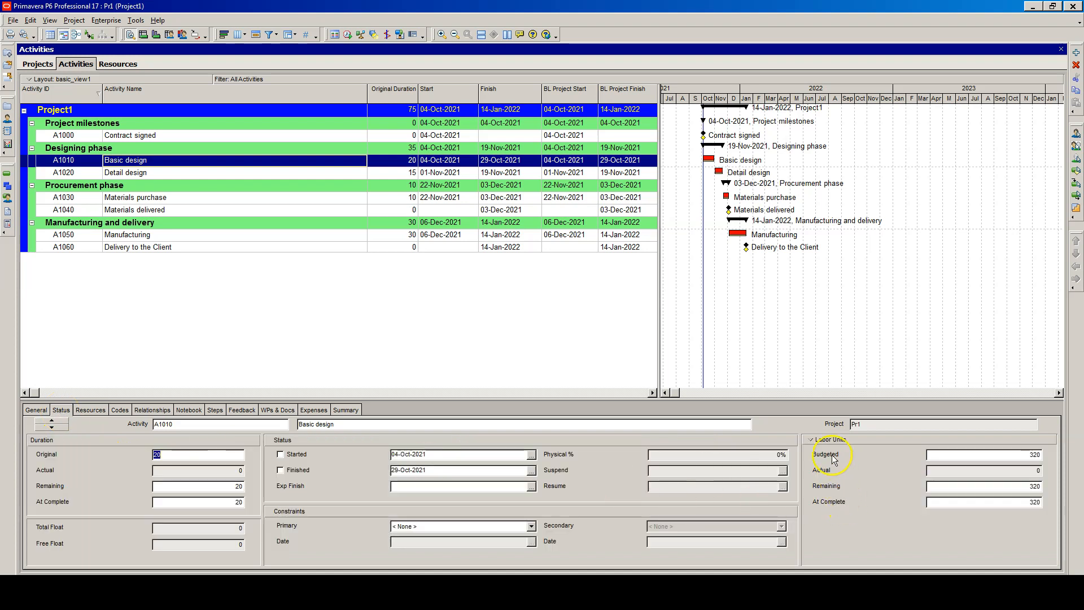
pyautogui.click(1044, 456)
pyautogui.press('alt')
# Set the Junior scheduler's budgeted units on the Basic design activity to 80.
pyautogui.click(89, 410)
pyautogui.click(435, 452)
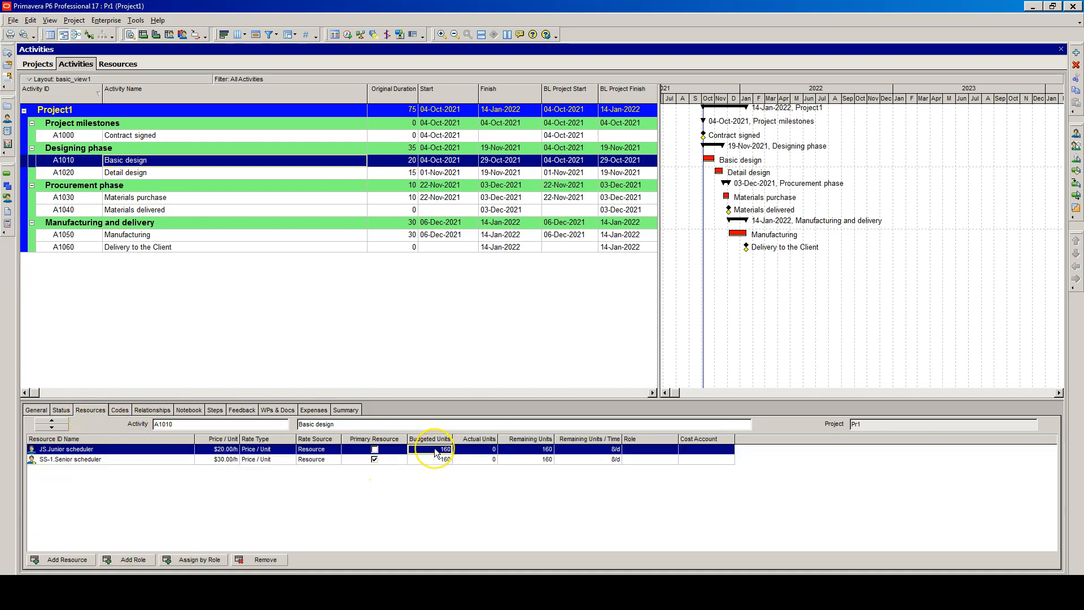
pyautogui.click(435, 451)
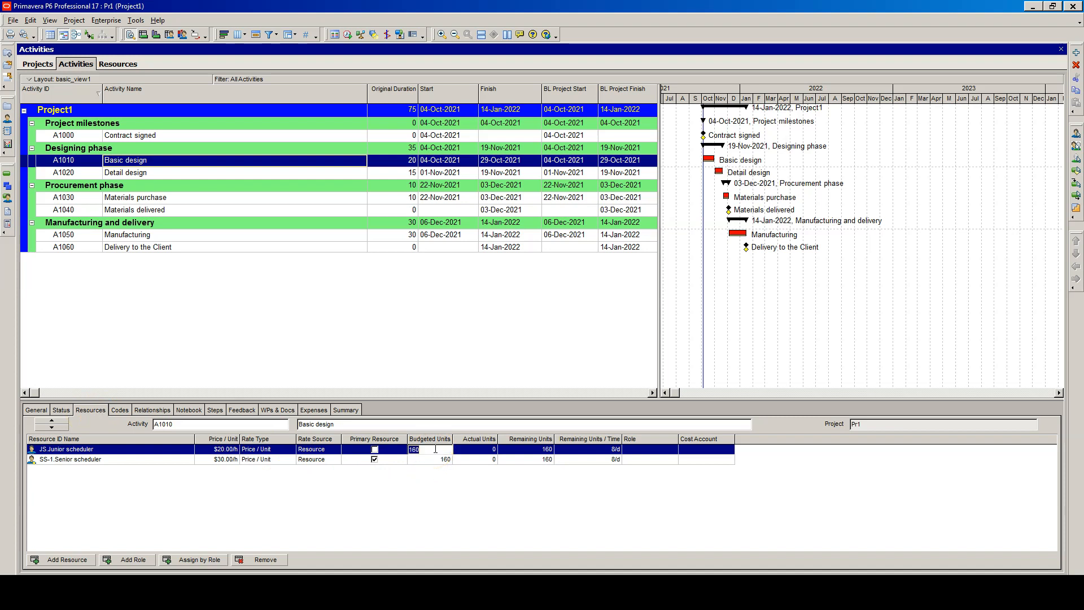
pyautogui.write('80')
pyautogui.press('Return')
# Set the Senior scheduler's budgeted units on Basic design to 80 and review the activity's labor units.
pyautogui.click(436, 462)
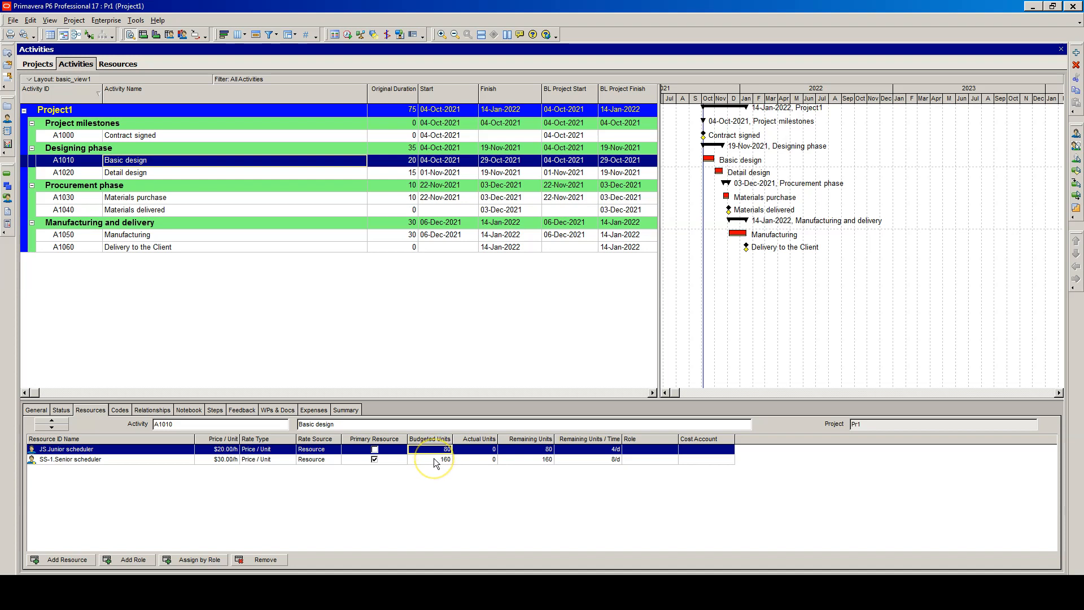
pyautogui.click(435, 460)
pyautogui.write('80')
pyautogui.press('Return')
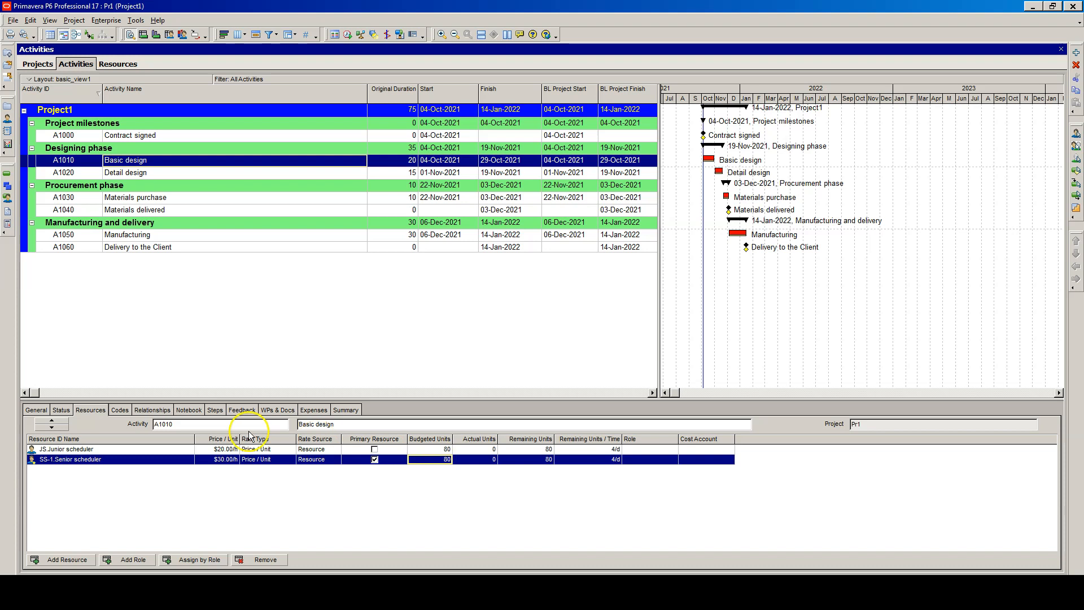
pyautogui.click(63, 410)
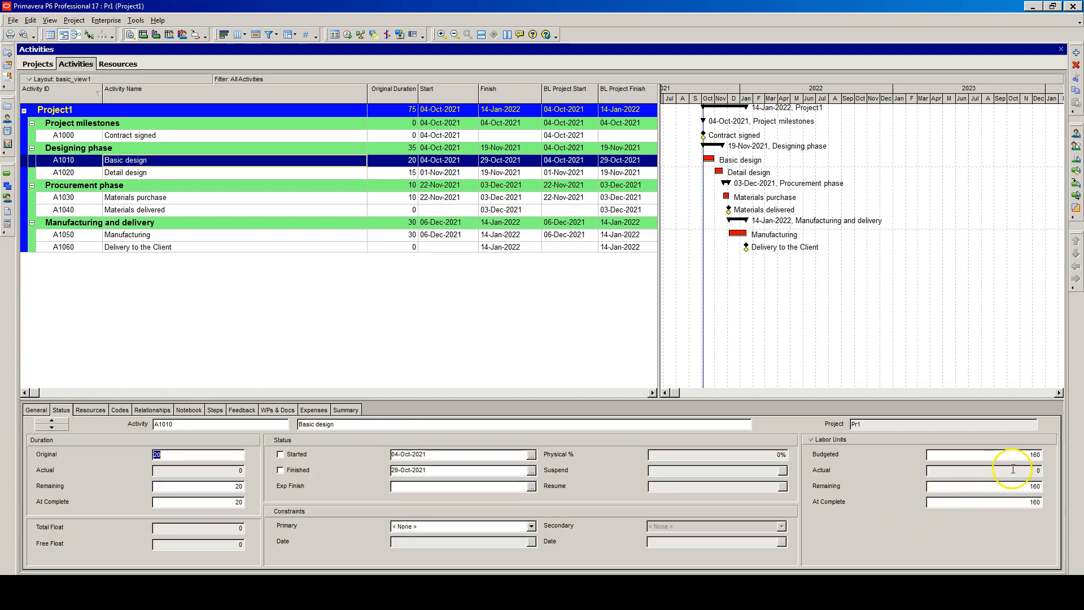